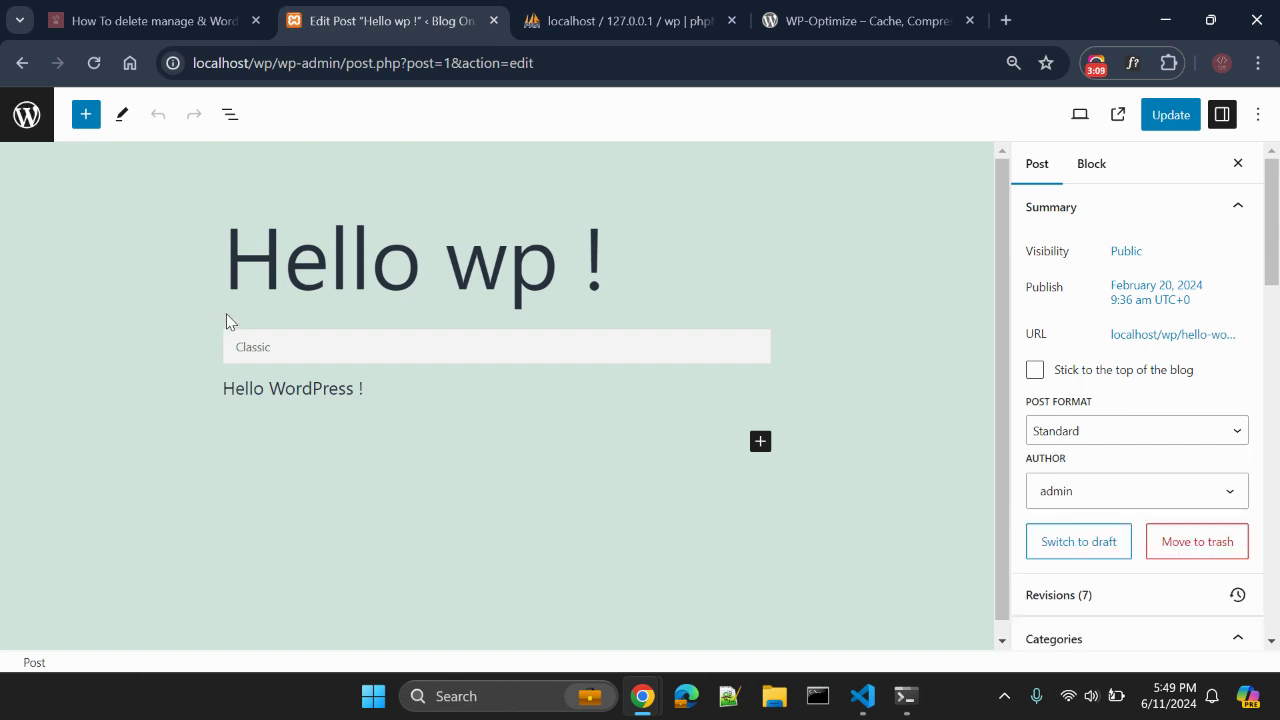
Open the revision history of the "Hello wp !" post.
scroll(1158, 245, down, 2)
scroll(1158, 245, down, 3)
click(1046, 296)
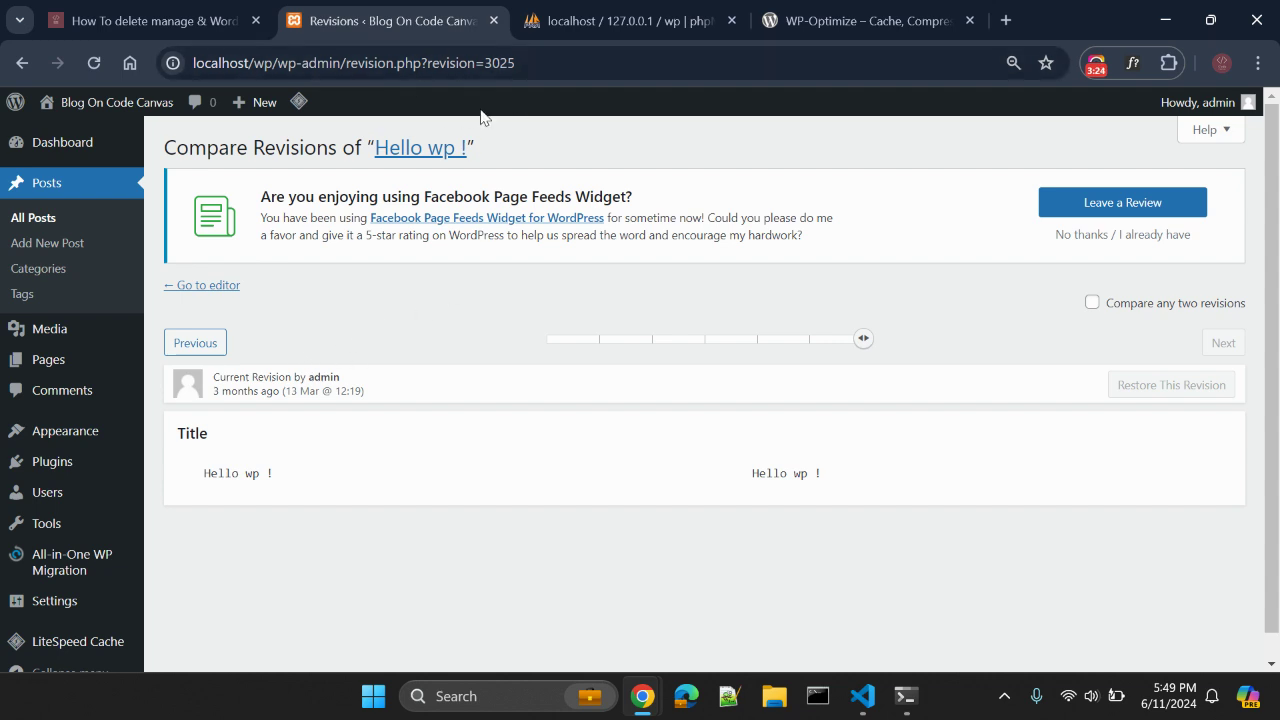
Examine the current revision's address, author, date and the before-and-after title comparison.
drag(486, 63, 529, 67)
click(452, 301)
drag(184, 436, 232, 473)
click(524, 545)
drag(760, 472, 843, 487)
click(756, 578)
drag(223, 381, 329, 374)
drag(237, 390, 261, 396)
double_click(271, 391)
Step back through the older revisions and compare their title and content changes.
drag(863, 340, 813, 344)
scroll(798, 402, down, 1)
double_click(780, 473)
drag(811, 307, 657, 323)
scroll(466, 526, up, 1)
drag(656, 342, 543, 354)
Turn on comparing any two revisions and restore the "Hello Drupal!" revision of the post.
click(1091, 303)
scroll(754, 374, down, 1)
click(1133, 347)
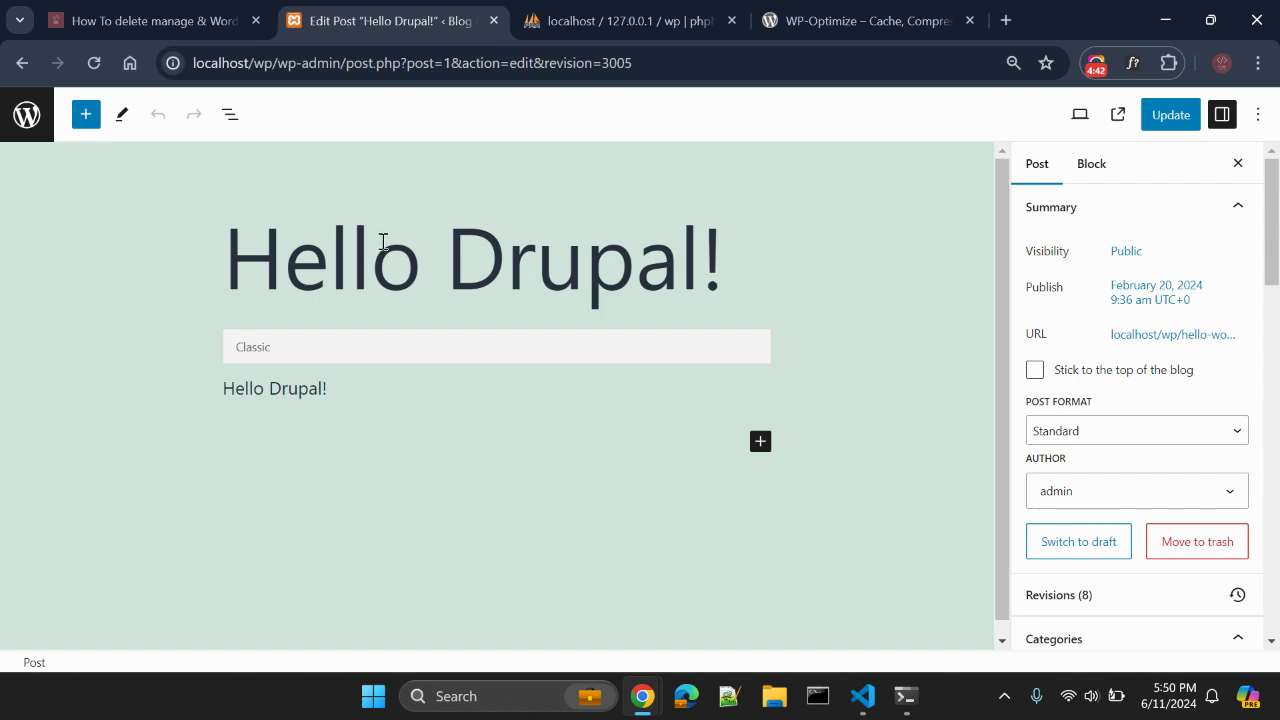
Save the restored "Hello Drupal!" post and open its revision comparison.
click(1181, 119)
scroll(746, 290, down, 1)
scroll(1118, 432, down, 2)
click(1051, 400)
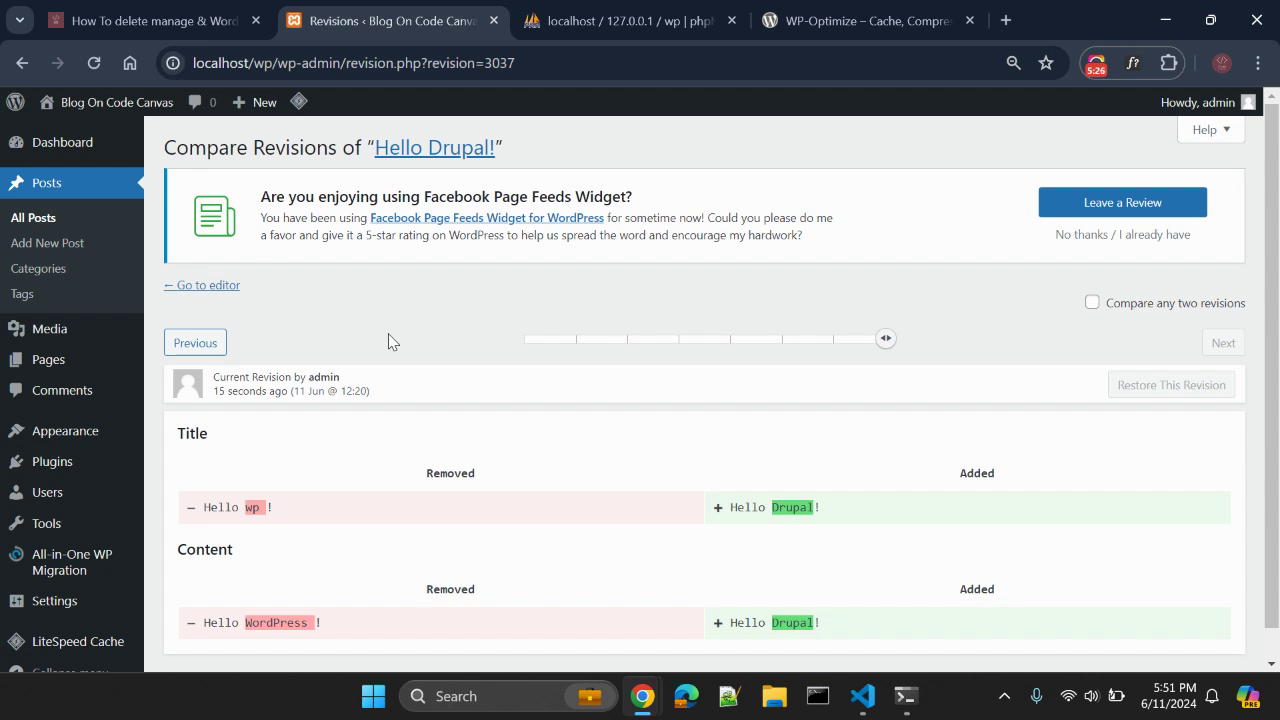
Return to the list of all posts and reopen "Hello Drupal!" for editing.
click(94, 219)
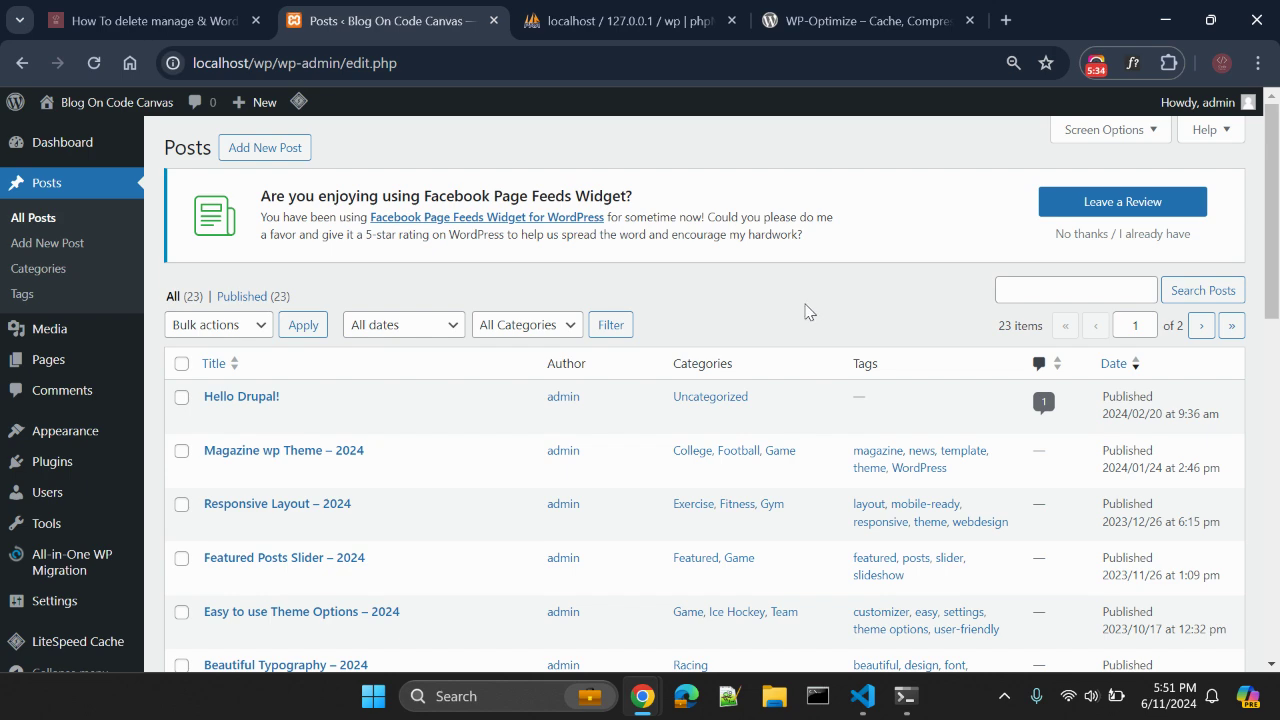
click(213, 418)
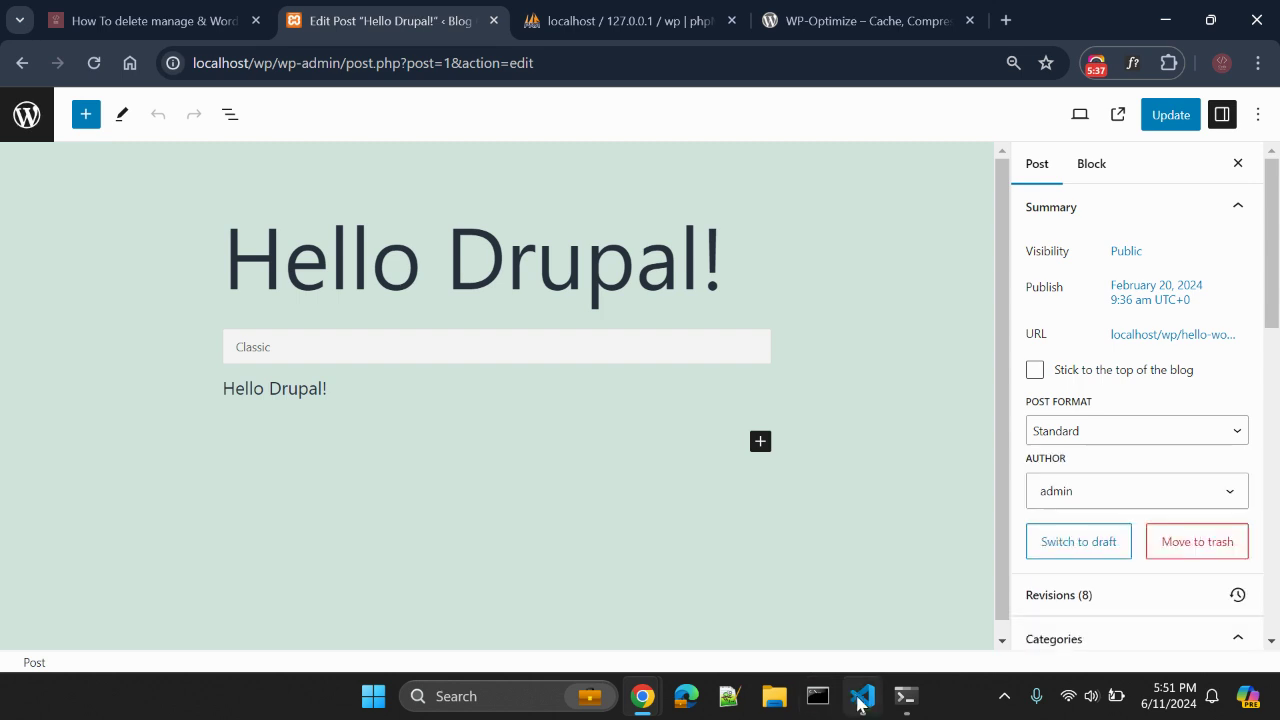
Switch to VS Code and add define('WP_POST_Revisions', 2); below the WP_DEBUG line in wp-config.php.
click(862, 700)
click(131, 433)
click(23, 62)
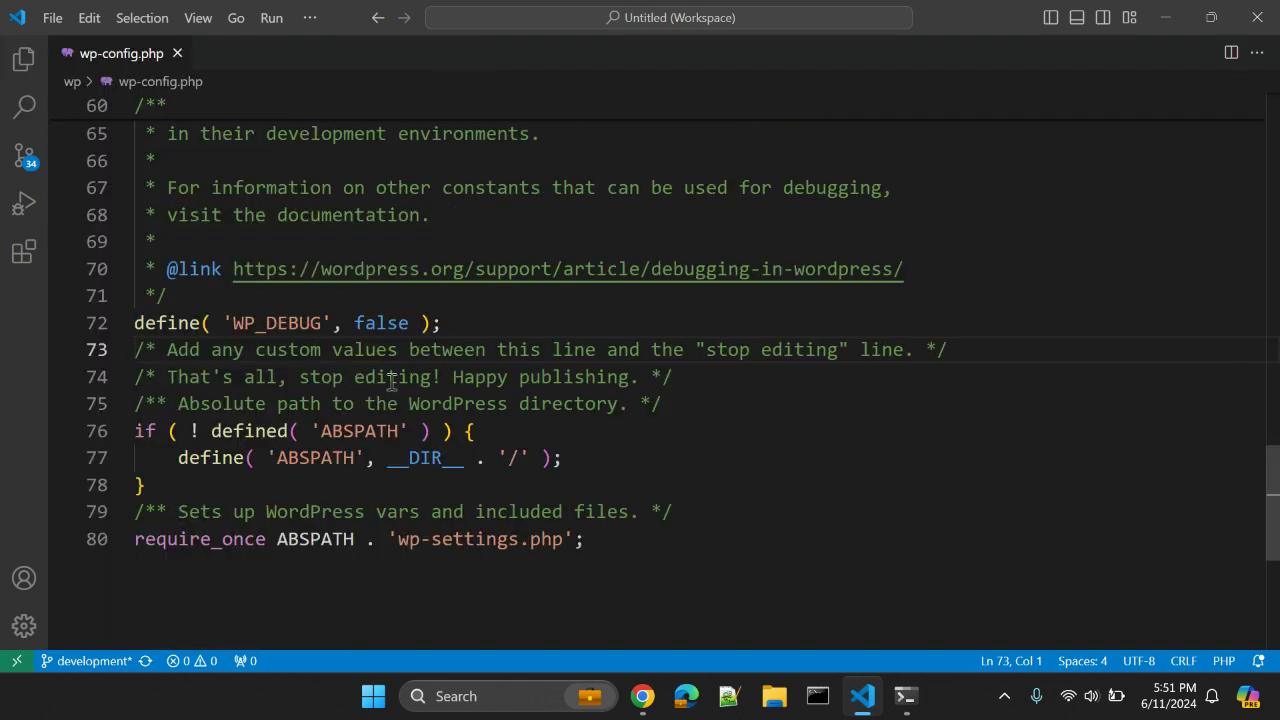
click(472, 329)
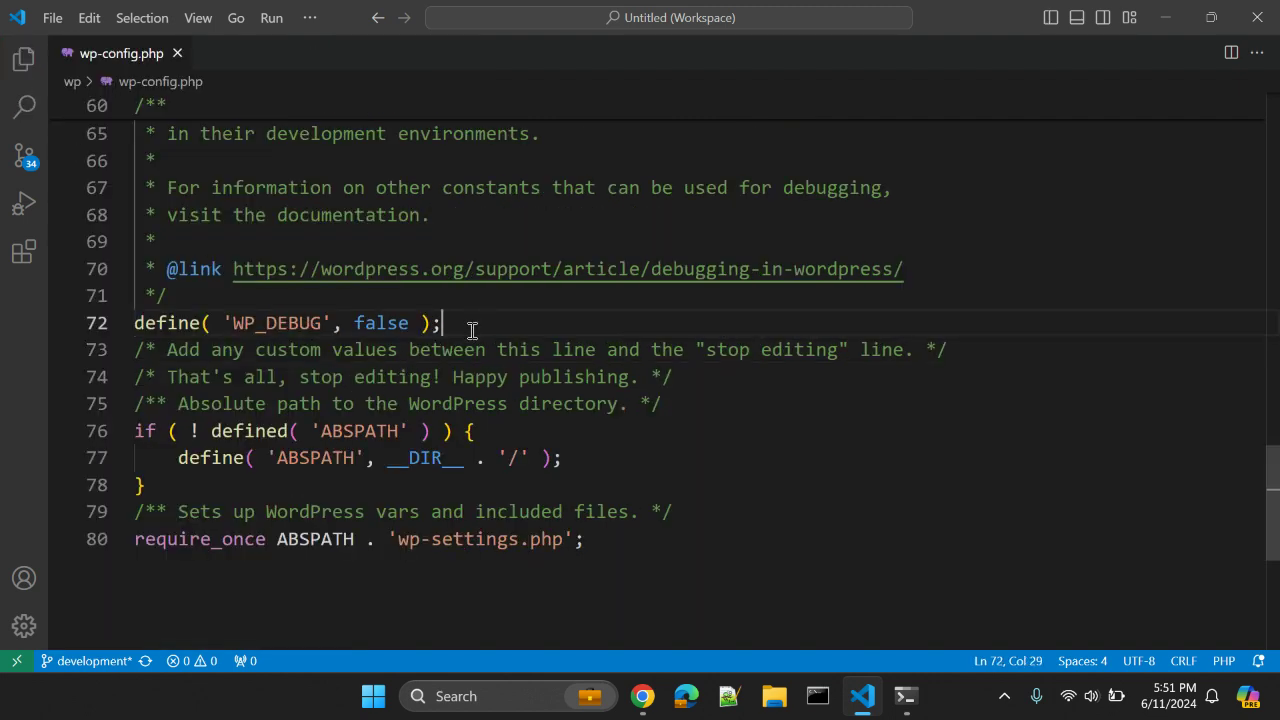
key(Return)
text(define)
key(Escape)
text(('WP_)
key(ctrl+d)
key(Right)
text(POST_Revisions', 2);)
Correct the new constant's name to all capitals, WP_POST_REVISIONS.
key(Left)
key(Left)
key(Left)
key(Left)
key(Left)
key(Left)
key(shift+Left)
key(shift+Left)
key(shift+Left)
key(shift+Left)
key(shift+Left)
key(shift+Left)
key(shift+Left)
key(shift+Left)
text(EVISIONS)
key(Right)
key(Right)
key(Right)
key(Right)
key(Right)
key(Right)
Switch to Chrome, reload the post editor and check the post's revision entry.
key(alt+Tab)
key(F5)
scroll(1140, 330, down, 2)
Back in VS Code, set the WP_POST_REVISIONS value to false.
key(alt+Tab)
key(Left)
key(Left)
key(shift+Left)
text(fa)
text(lse)
key(ctrl+shift+Left)
Reload the post editor in Chrome and look through the post settings for the revisions entry.
key(alt+Tab)
key(F5)
scroll(1077, 320, down, 5)
scroll(1137, 520, down, 10)
scroll(1143, 606, down, 3)
scroll(1143, 606, up, 15)
Return to VS Code and comment out the WP_POST_REVISIONS line in wp-config.php.
key(alt+Tab)
key(Home)
text(//)
double_click(426, 340)
double_click(522, 348)
Uncomment the WP_POST_REVISIONS line and set its value to 10.
key(Home)
key(ctrl+slash)
key(ctrl+Right)
key(ctrl+Right)
key(ctrl+Right)
key(ctrl+Right)
key(ctrl+shift+Left)
text(10)
key(Up)
Switch to Chrome and review the plugin method in the notes and the WP-Optimize plugin page.
key(alt+Tab)
click(110, 15)
drag(106, 263, 125, 262)
click(150, 300)
click(794, 24)
scroll(650, 470, down, 3)
scroll(680, 465, up, 2)
scroll(684, 473, up, 1)
scroll(680, 465, up, 3)
Leave the post editor, open the site's installed plugins and activate WP-Optimize.
click(357, 15)
click(27, 125)
click(845, 26)
click(365, 18)
click(60, 463)
scroll(532, 450, down, 2)
scroll(532, 450, down, 1)
click(222, 462)
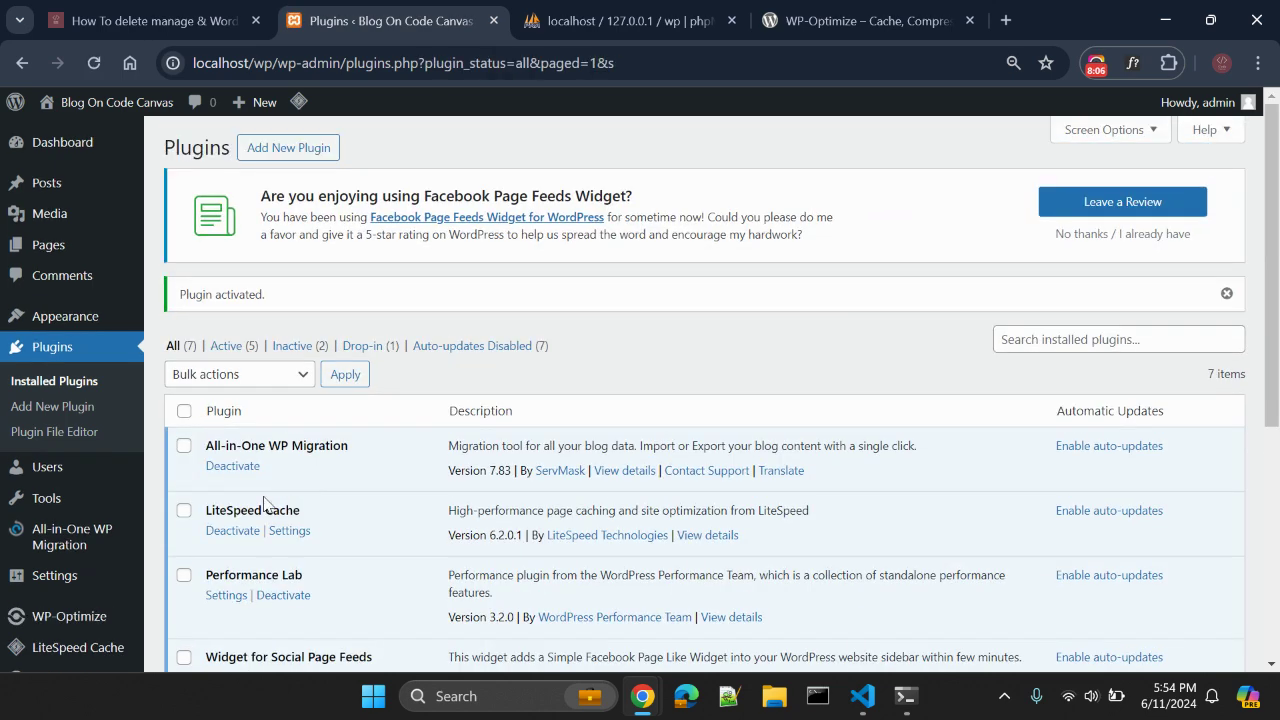
Open WP-Optimize's database optimizations and examine the option for cleaning all post revisions.
mouse_move(70, 620)
click(182, 467)
scroll(572, 281, down, 4)
scroll(569, 281, down, 3)
scroll(569, 281, down, 2)
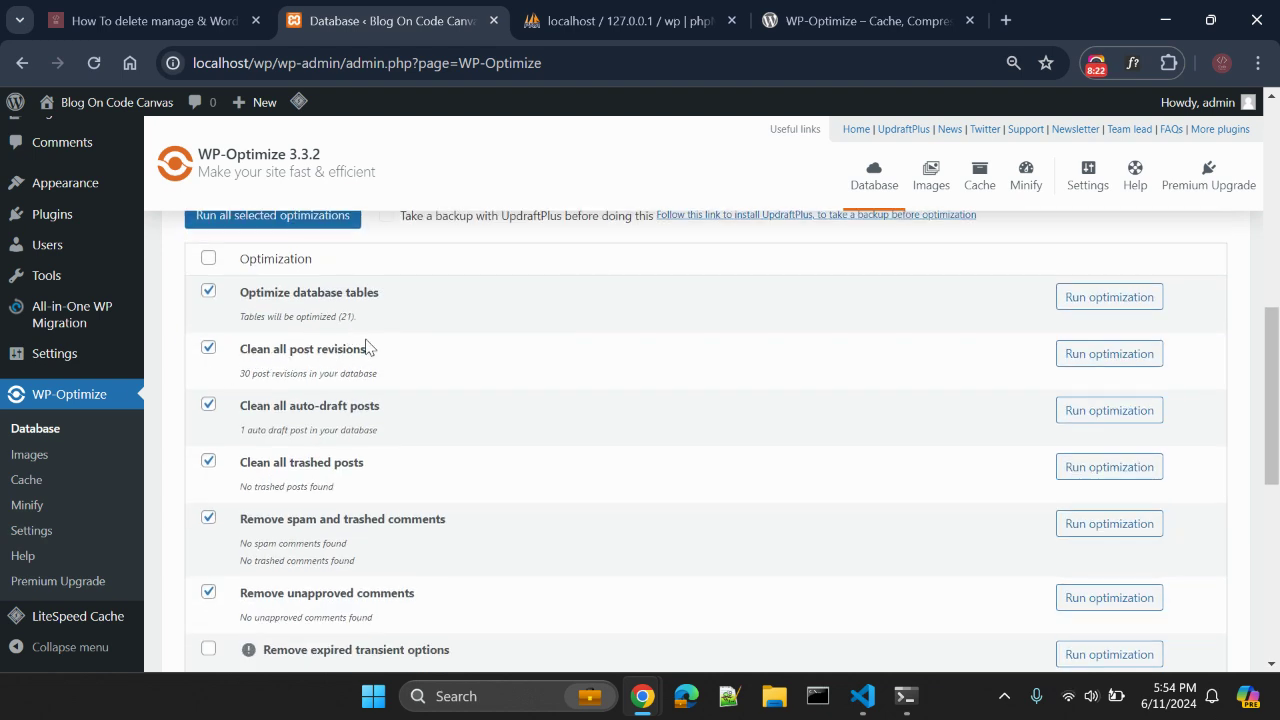
scroll(643, 375, down, 5)
scroll(643, 375, up, 10)
Review the database method for deleting post revisions in the notes page.
click(205, 22)
drag(106, 297, 218, 302)
click(287, 185)
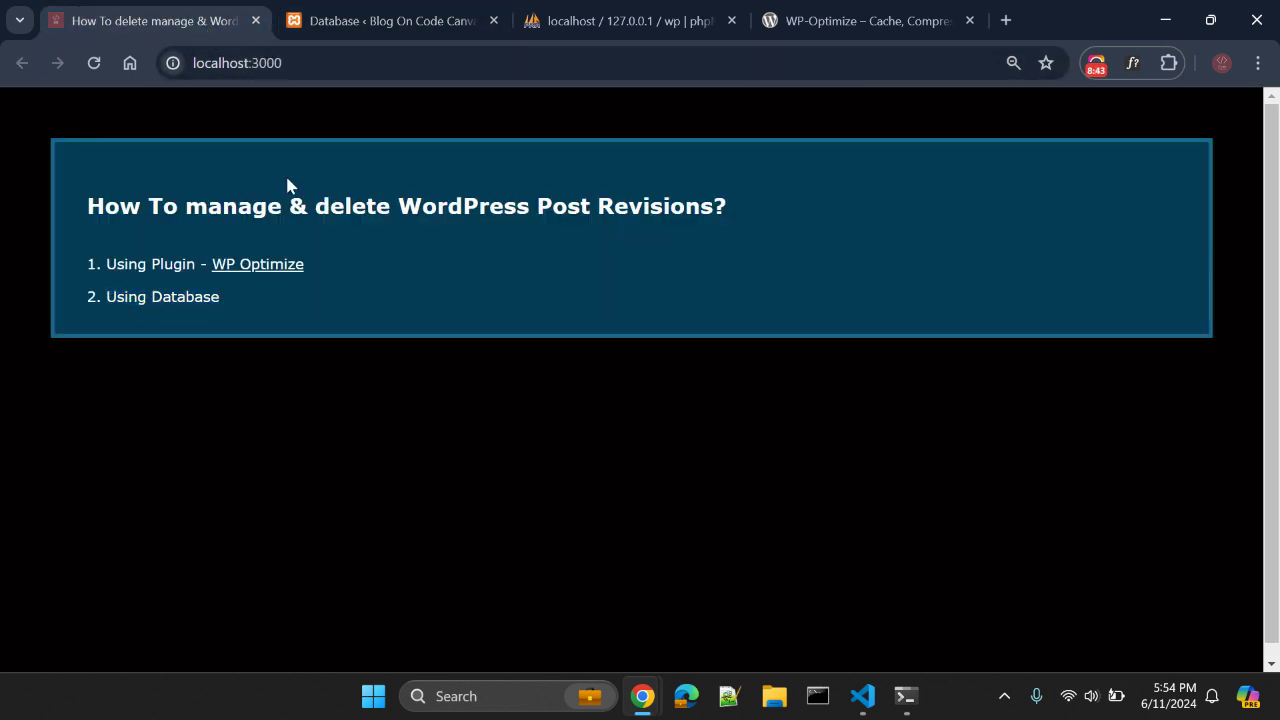
click(400, 18)
click(167, 29)
drag(107, 296, 220, 297)
click(212, 376)
Browse the wp_posts table in phpMyAdmin, find the post_type column and examine its values.
click(572, 22)
click(282, 505)
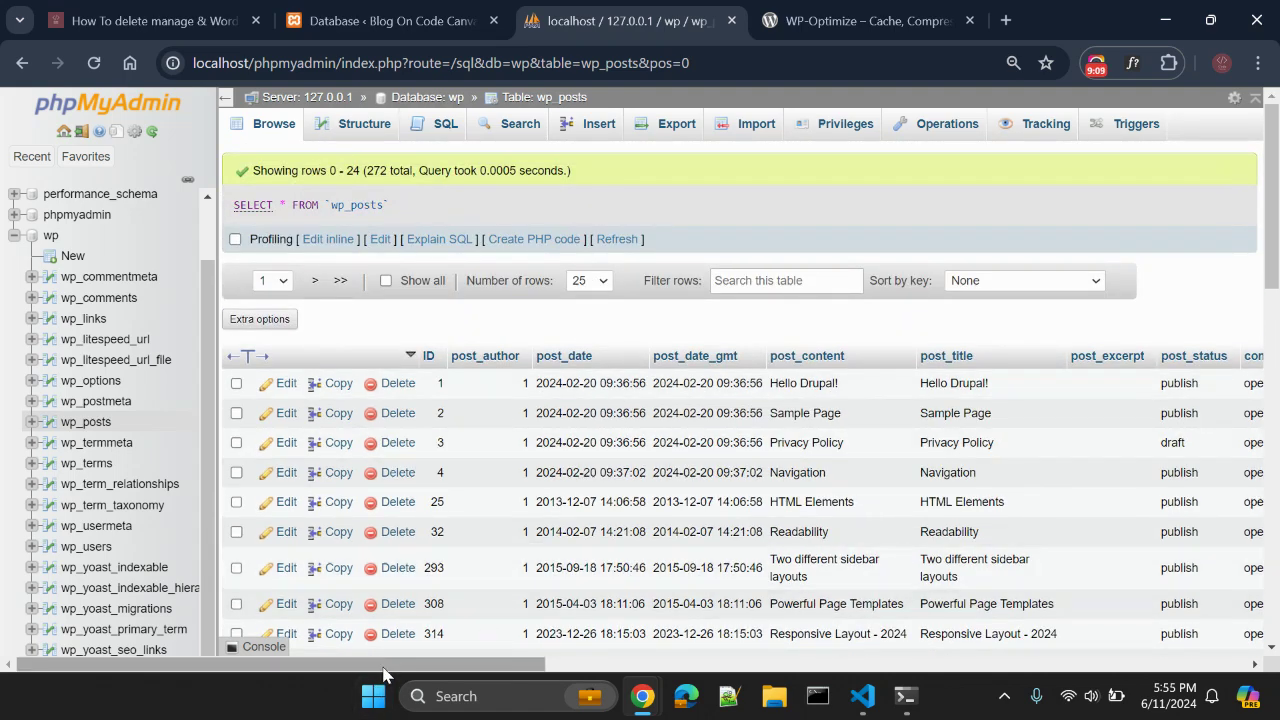
drag(383, 672, 912, 700)
key(ctrl+f)
text(post_type)
scroll(971, 406, down, 2)
scroll(975, 405, down, 10)
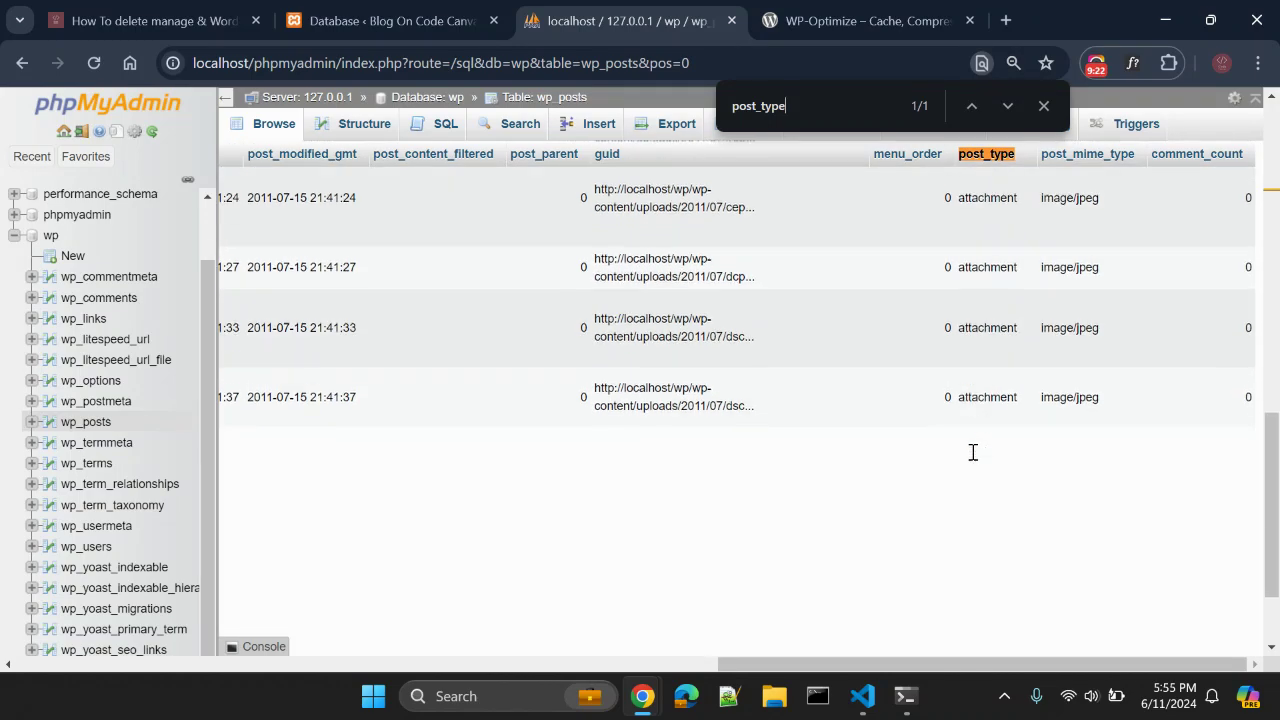
scroll(972, 450, up, 10)
drag(752, 670, 306, 668)
Search the wp_posts table for rows whose post_type equals Revision.
click(516, 124)
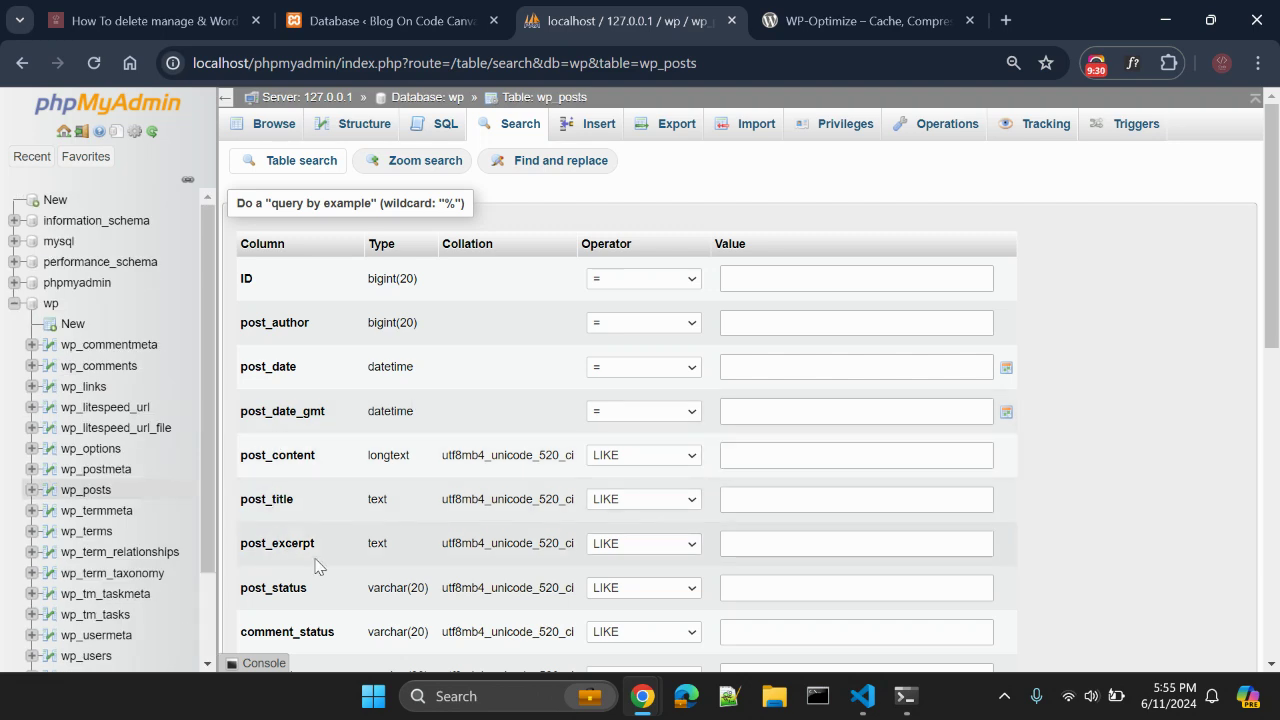
scroll(312, 550, down, 4)
scroll(305, 515, down, 2)
scroll(290, 465, down, 1)
click(686, 462)
click(648, 266)
click(763, 466)
text(Revision)
key(Return)
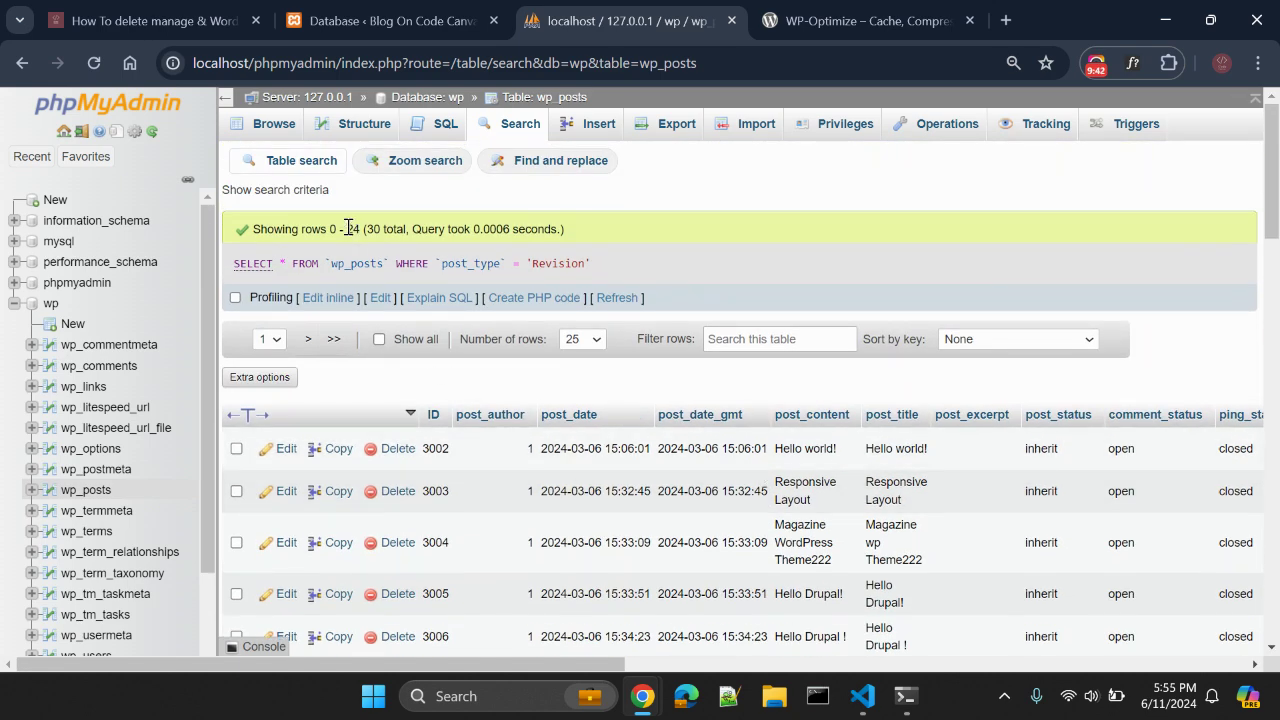
Compare the number of revision rows found in phpMyAdmin with WP-Optimize's post revision count.
double_click(352, 229)
click(380, 20)
scroll(400, 566, down, 5)
scroll(425, 473, down, 2)
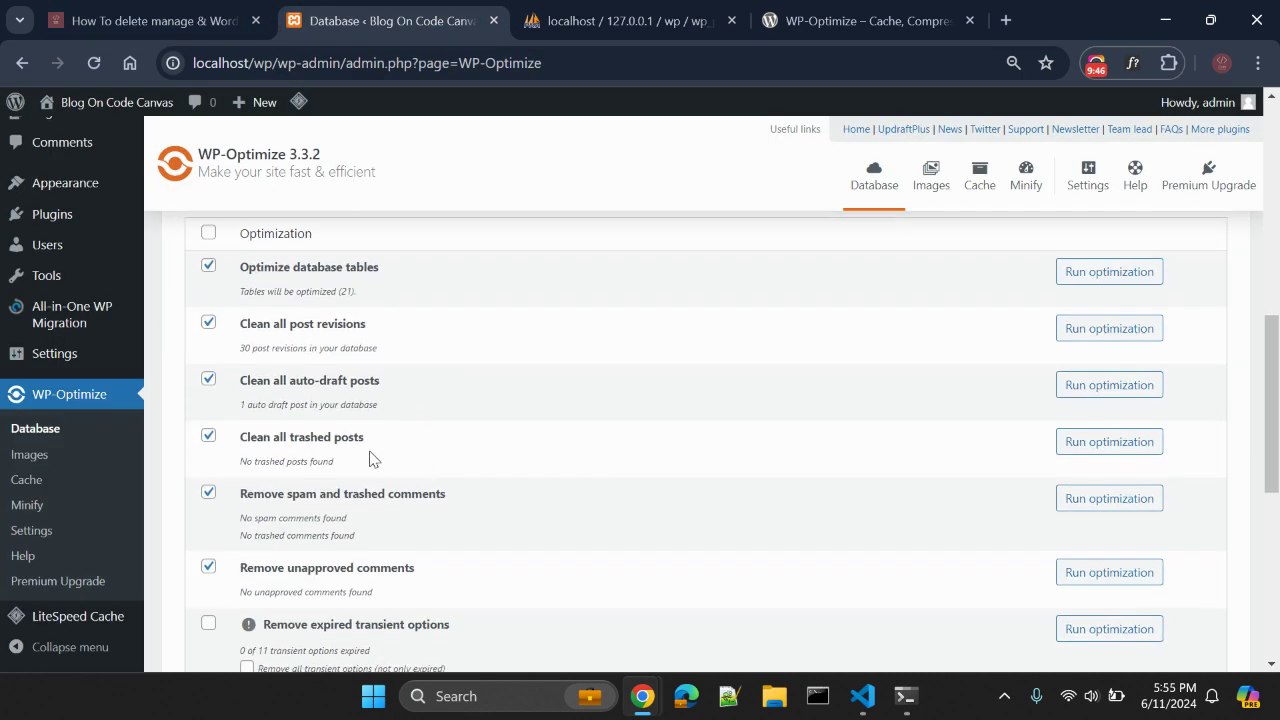
scroll(275, 350, up, 5)
click(628, 20)
click(885, 263)
double_click(373, 229)
click(719, 250)
scroll(720, 252, down, 3)
scroll(725, 258, up, 3)
Change the search query to DELETE FROM `wp_posts` WHERE `post_type` = 'Revision', run it and confirm the deletion.
click(320, 298)
drag(323, 255, 268, 255)
text(DELETE)
key(BackSpace)
click(241, 377)
click(712, 214)
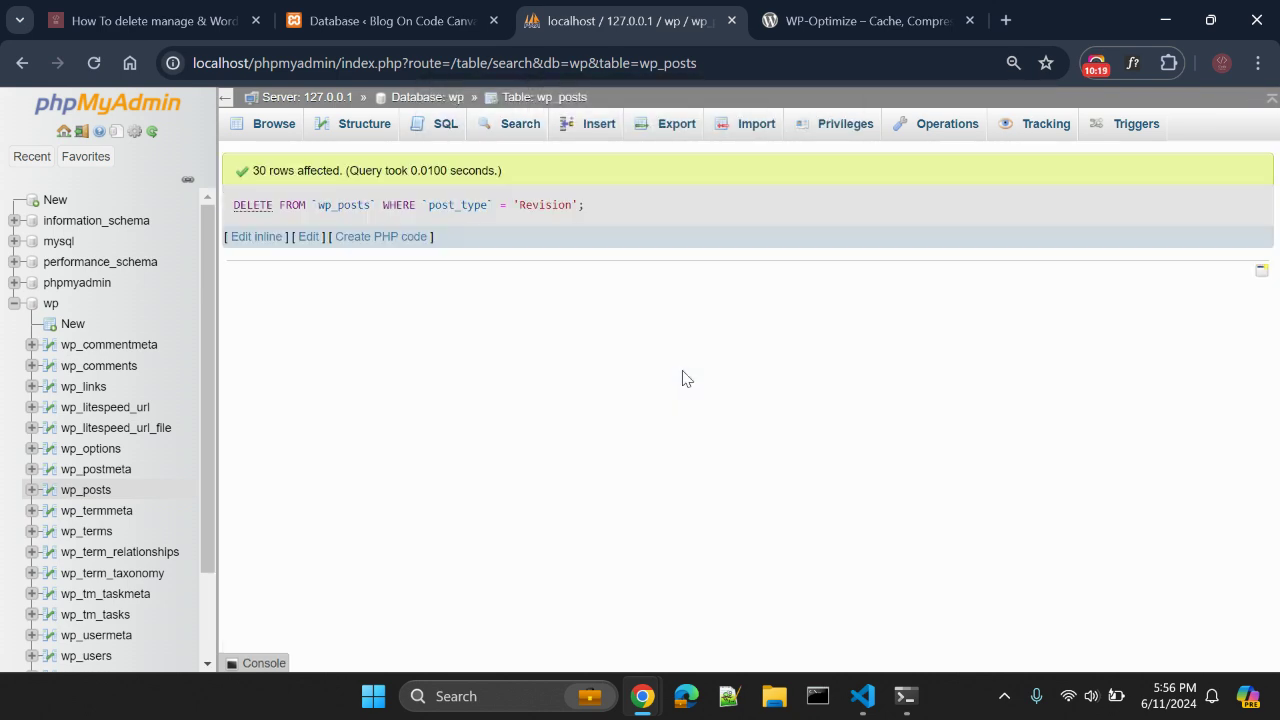
Check the deletion query's affected row count, reload WP-Optimize's Database page and examine its post revisions entry.
drag(252, 170, 294, 171)
double_click(318, 170)
click(380, 20)
click(371, 62)
key(Return)
scroll(516, 297, down, 3)
Browse the wp_posts table in phpMyAdmin alongside WP-Optimize's Database page, and return to the page outlining the revision deletion methods.
click(621, 21)
click(265, 130)
click(330, 21)
scroll(468, 303, down, 2)
click(529, 22)
click(212, 18)
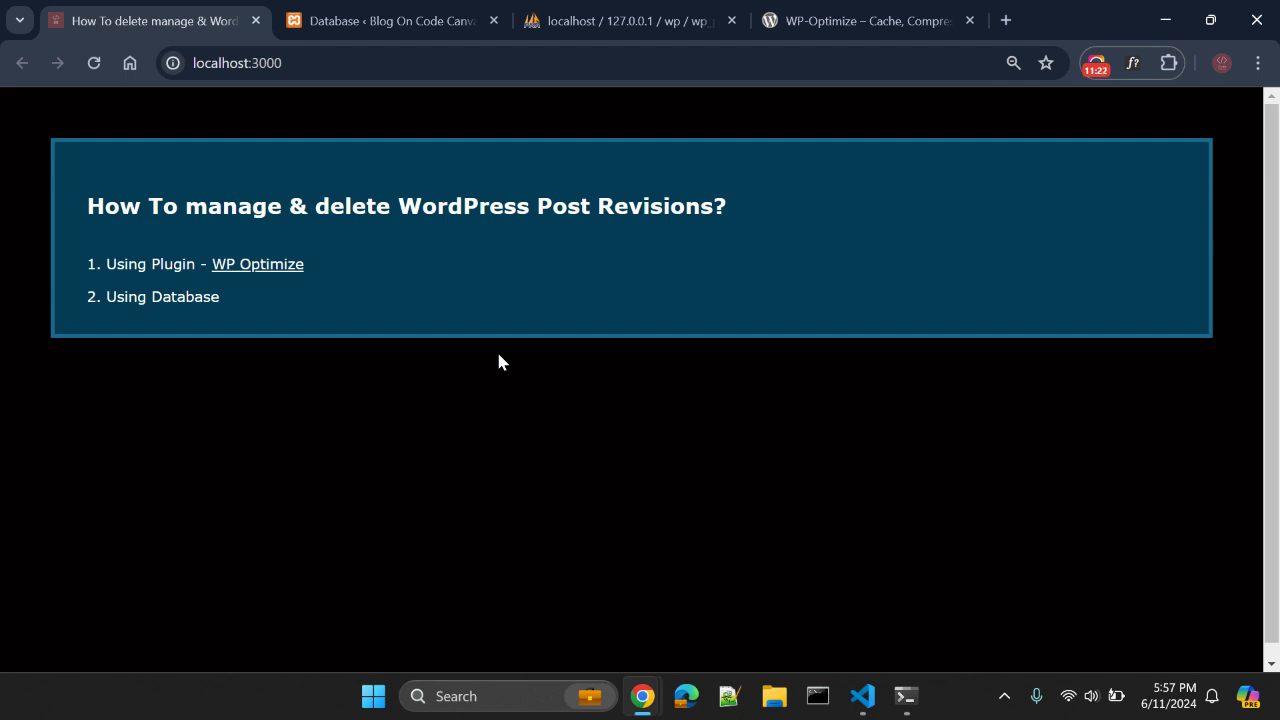